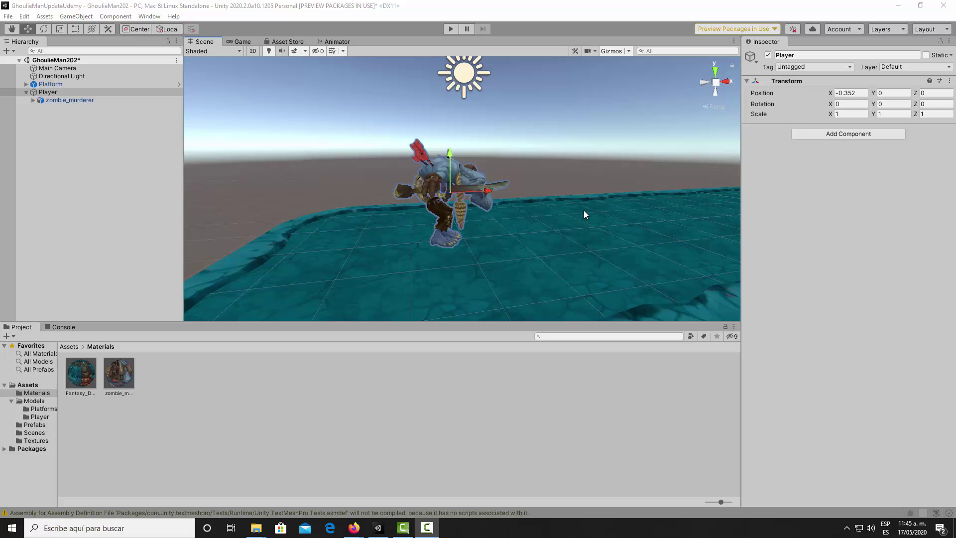
Select the Player object, adjust options along the Inspector's top row, and orbit around the zombie
click(65, 139)
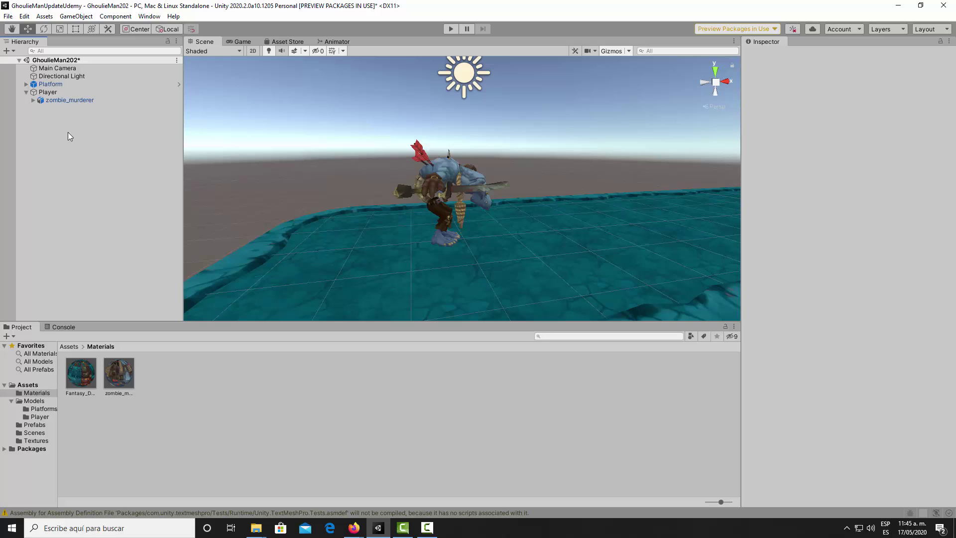
click(48, 94)
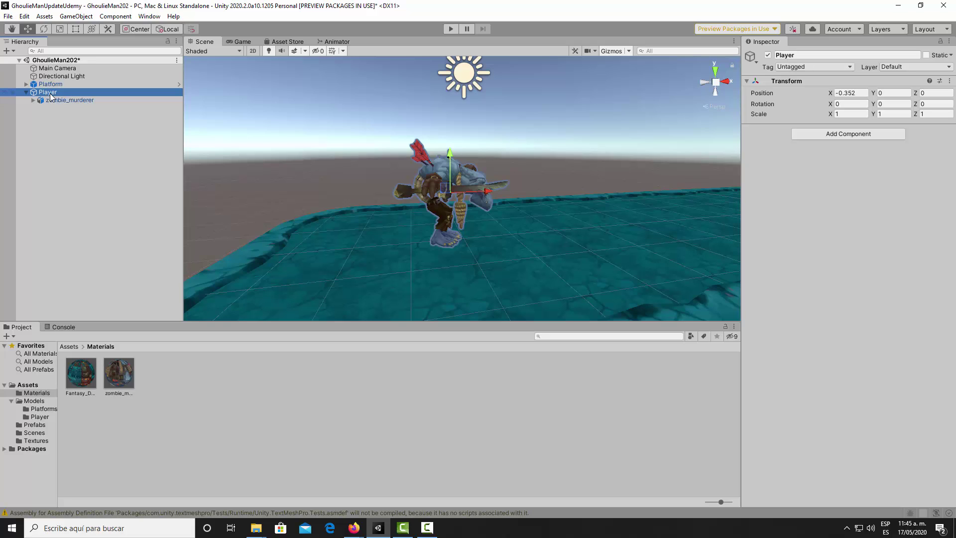
click(850, 104)
click(893, 103)
click(930, 104)
alt+drag(472, 199, 457, 209)
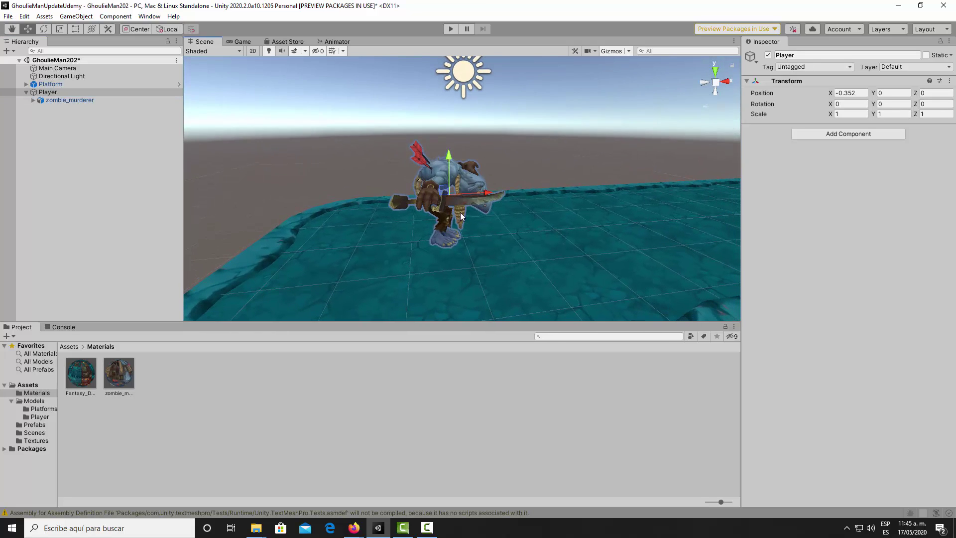
Add a Rigidbody to the Player with default Mass 1 and gravity on
click(58, 91)
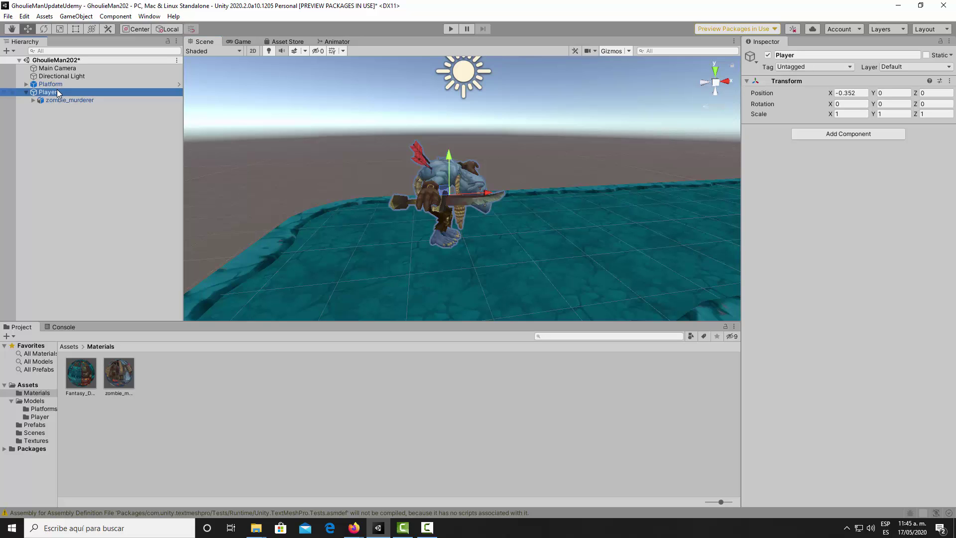
click(853, 133)
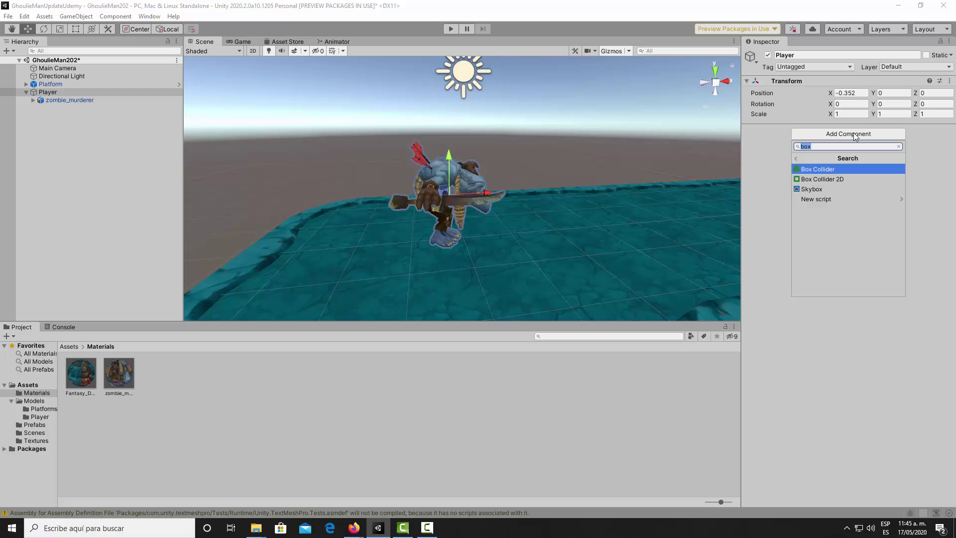
text(rig)
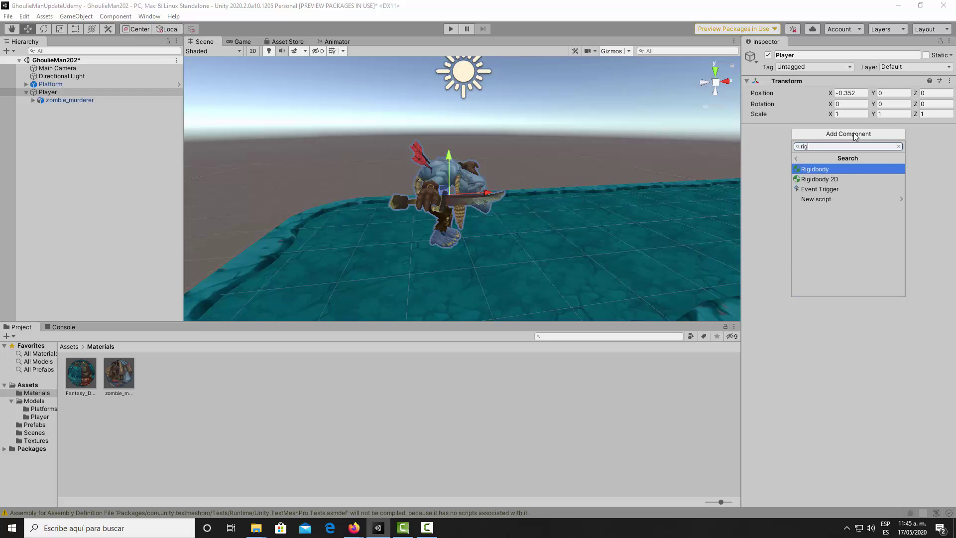
key(Return)
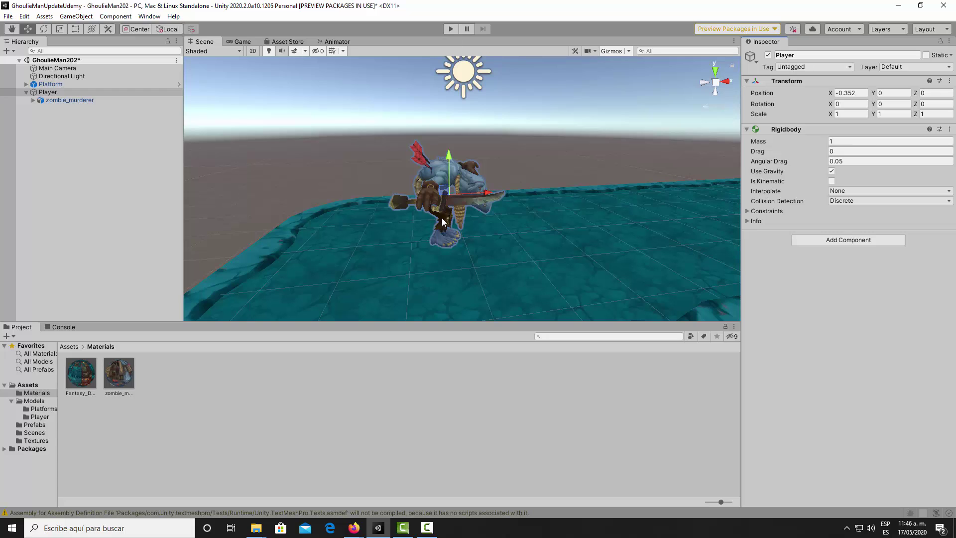
click(450, 29)
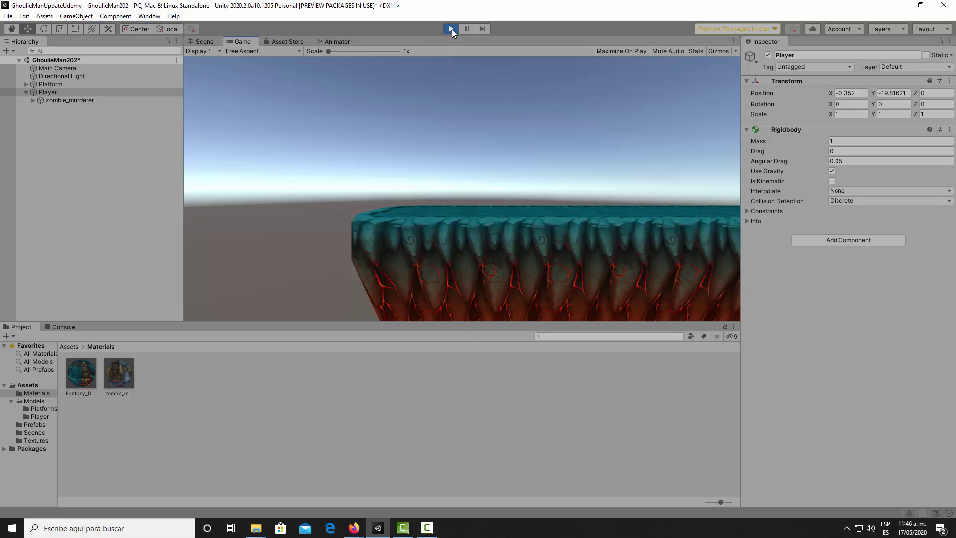
click(451, 29)
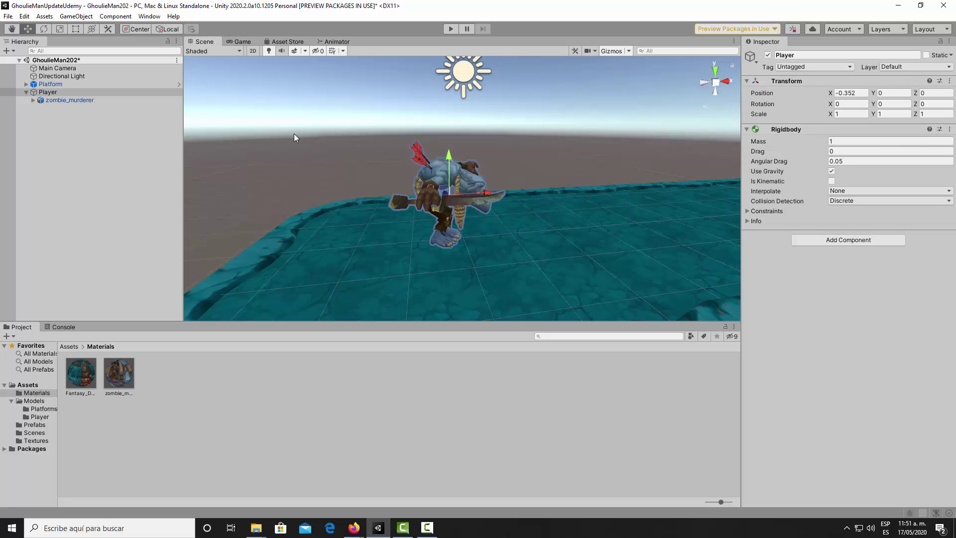
Add a Physics Capsule Collider to the Player with default Radius 0.5 and Height 1
click(48, 93)
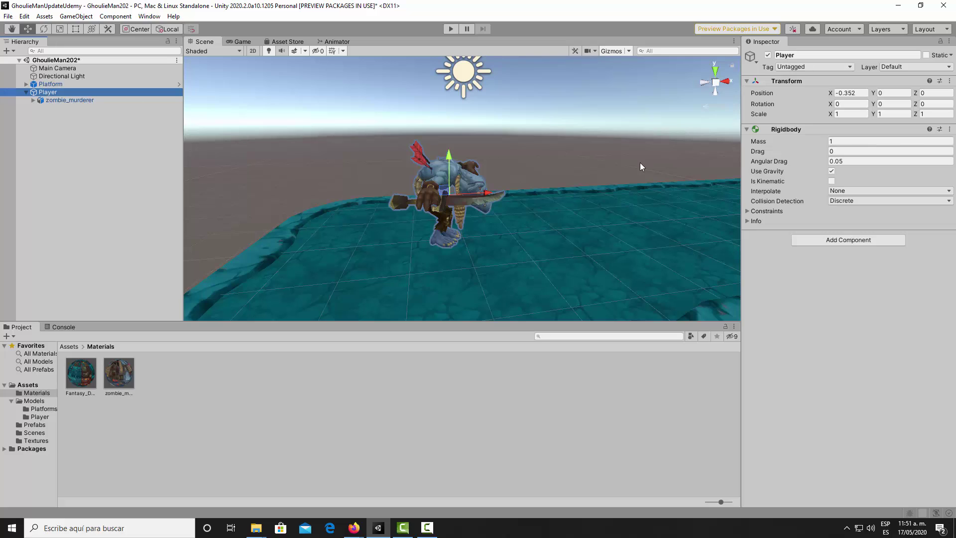
click(829, 241)
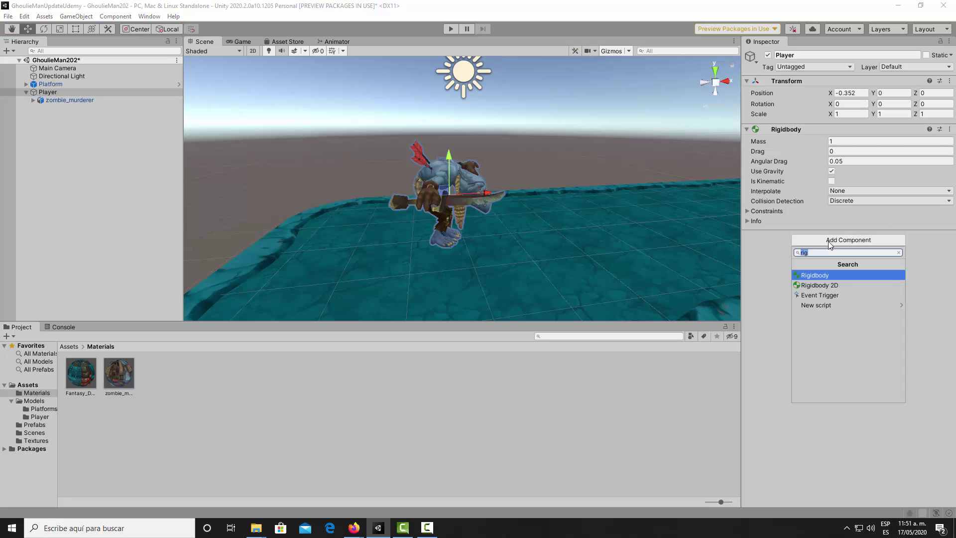
key(BackSpace)
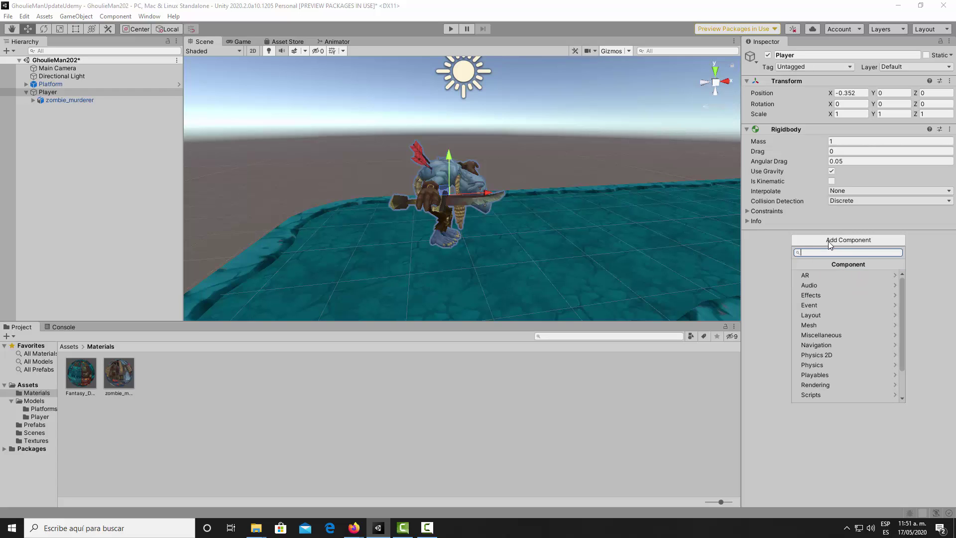
click(820, 364)
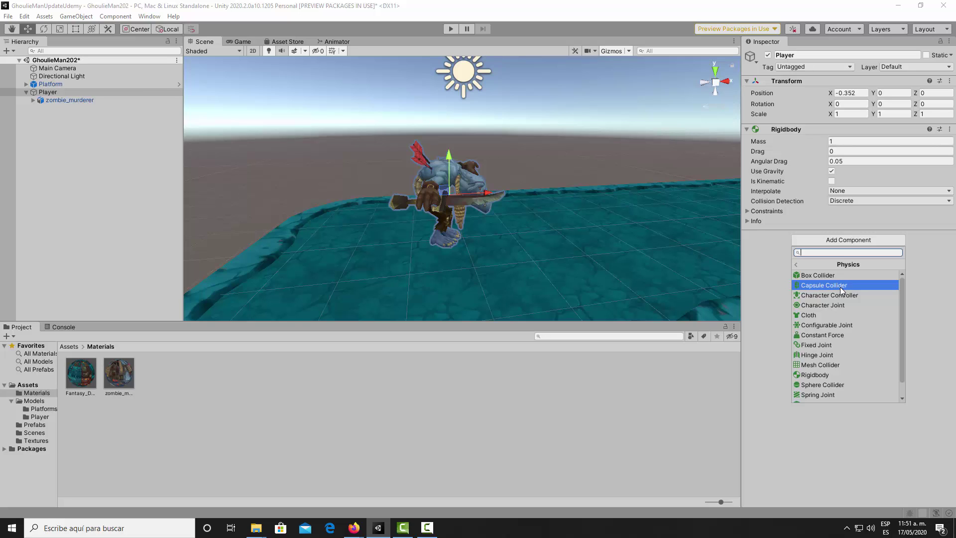
click(839, 287)
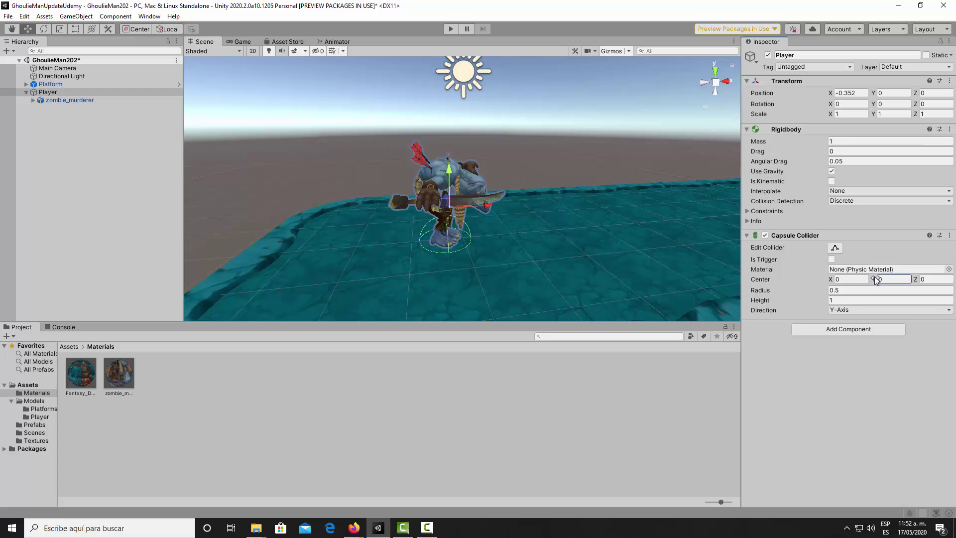
Set the Player's Capsule Collider to Center Y 0.85 and Height 1.92 around the zombie
drag(871, 279, 891, 280)
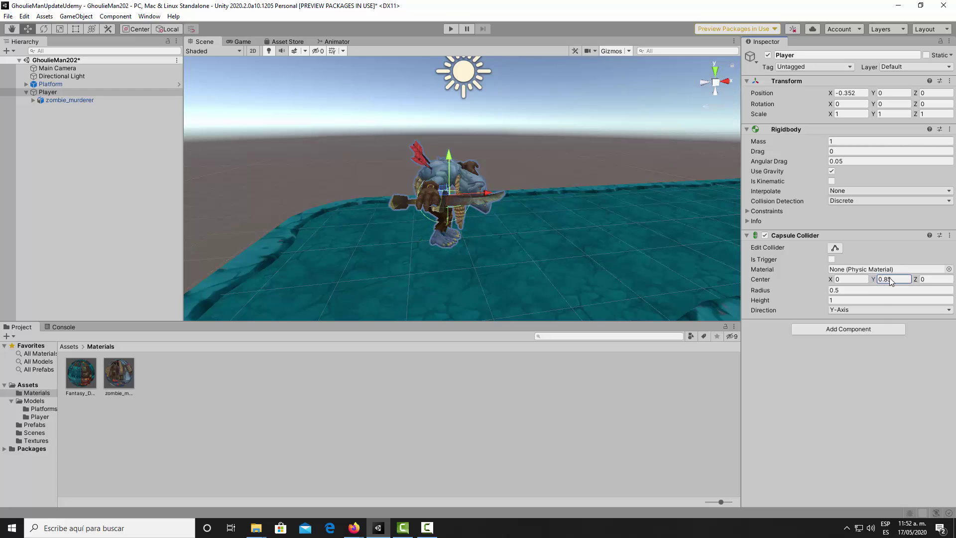
click(822, 304)
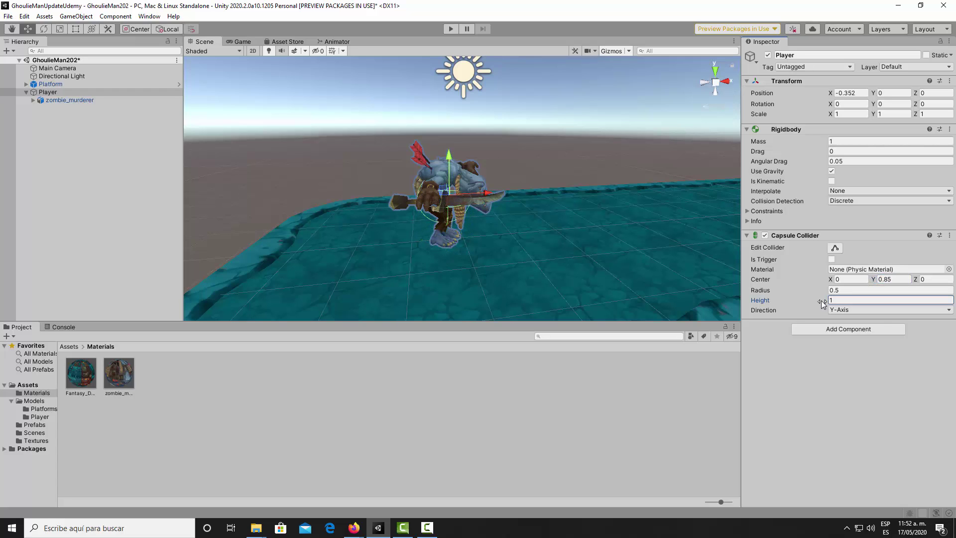
drag(821, 303, 839, 302)
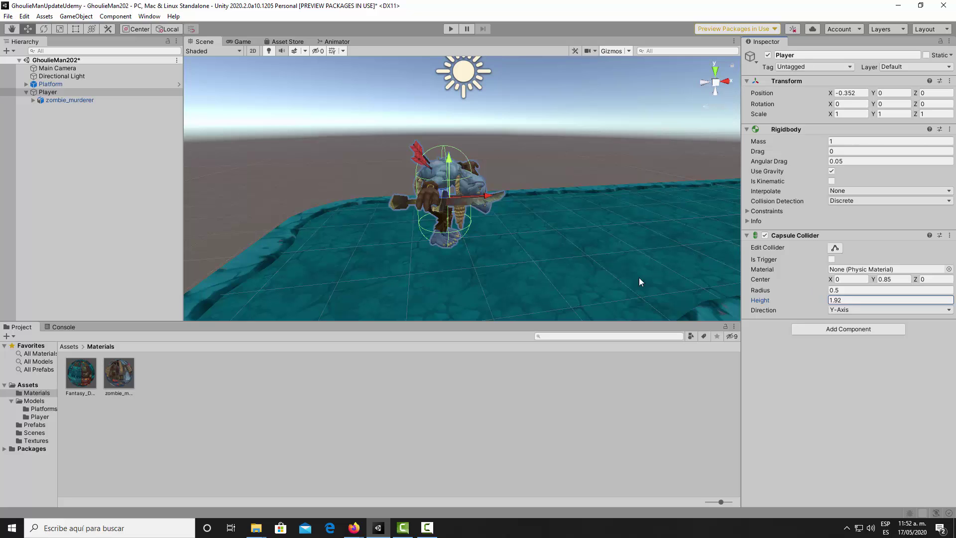
mouse_move(579, 280)
alt+mouse_down()
mouse_move(558, 247)
mouse_move(554, 255)
mouse_move(583, 227)
alt+mouse_up()
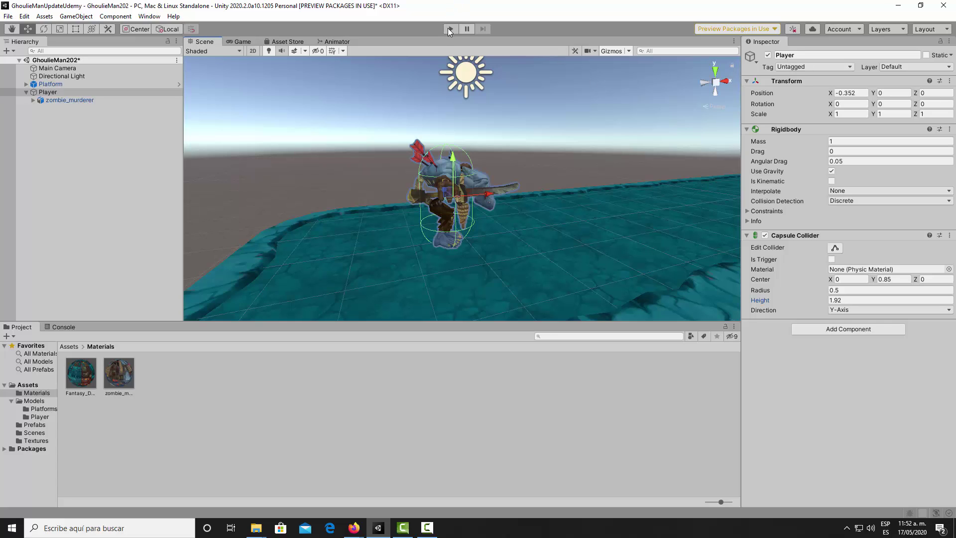
click(449, 29)
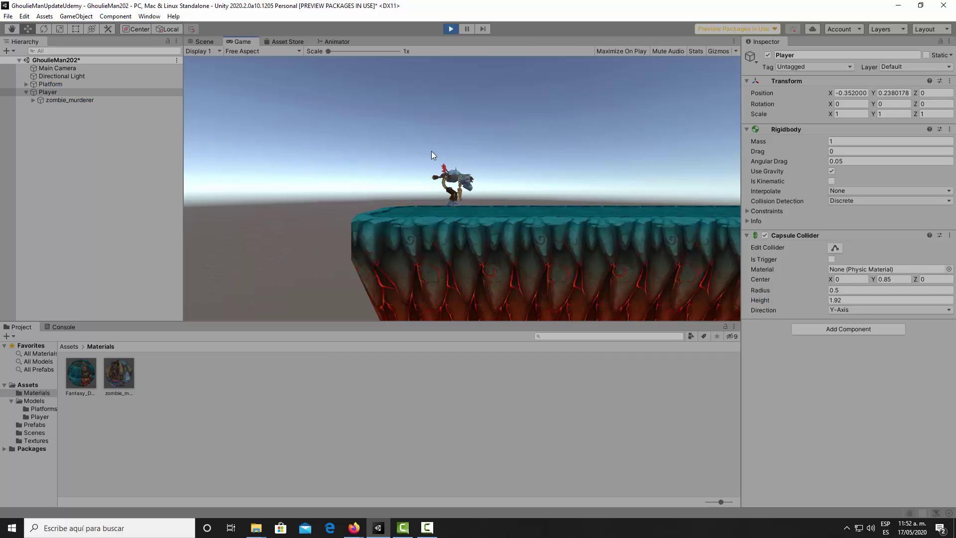
click(451, 28)
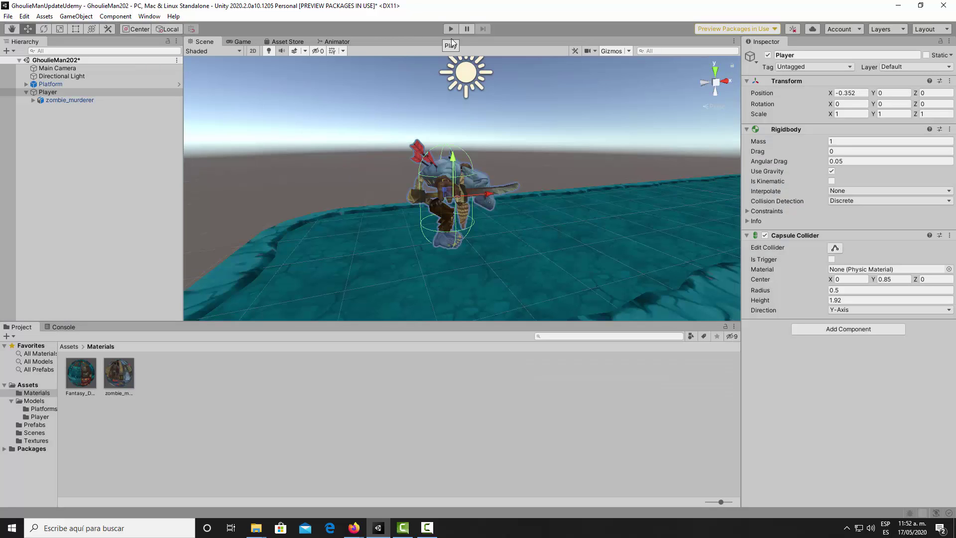
scroll(473, 166, down, 5)
scroll(473, 167, down, 2)
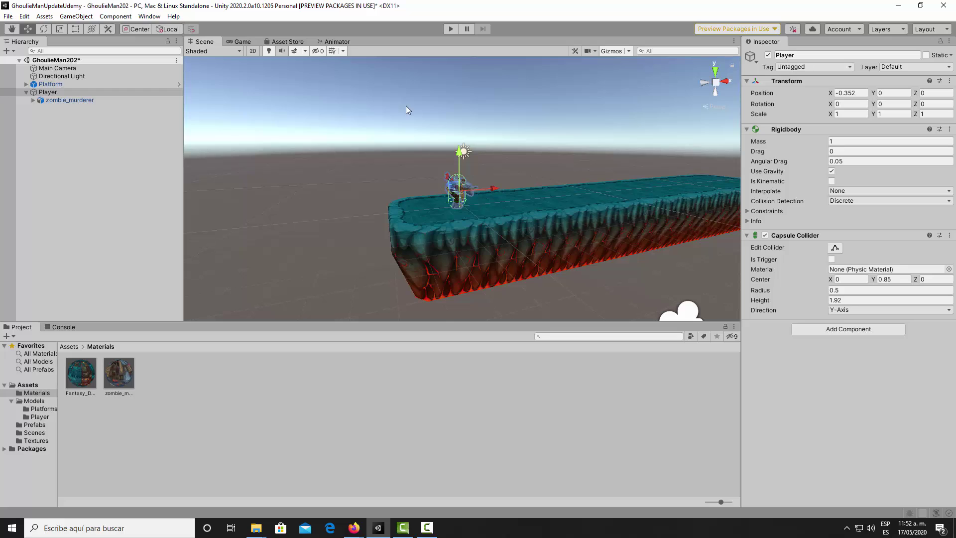
Raise the Main Camera to Y 2.29 and confirm in the Game view that it frames the zombie
click(64, 68)
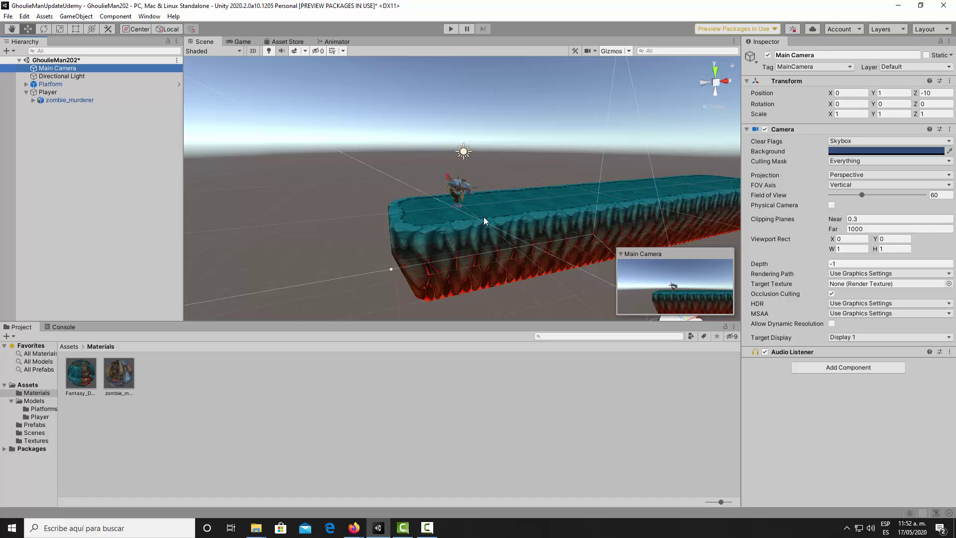
alt+drag(483, 217, 558, 221)
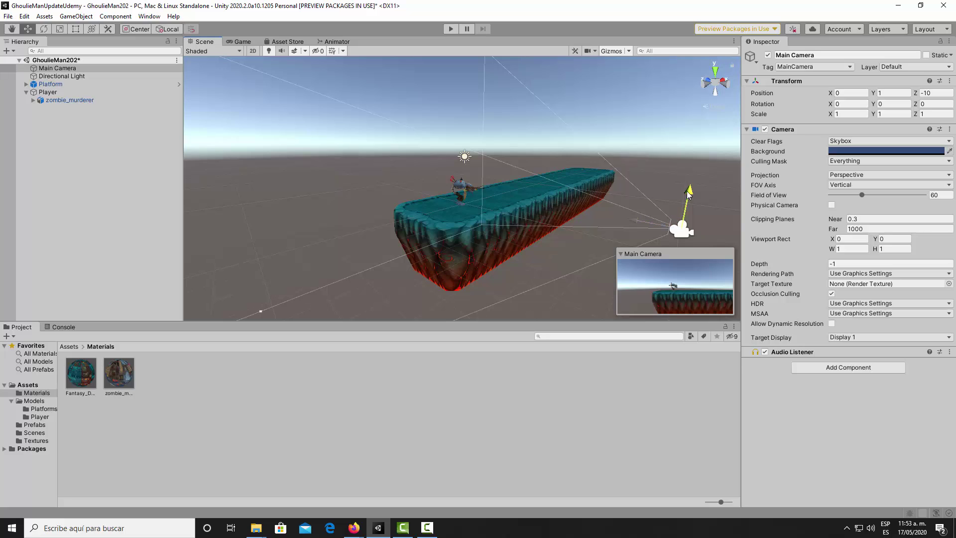
drag(688, 194, 681, 152)
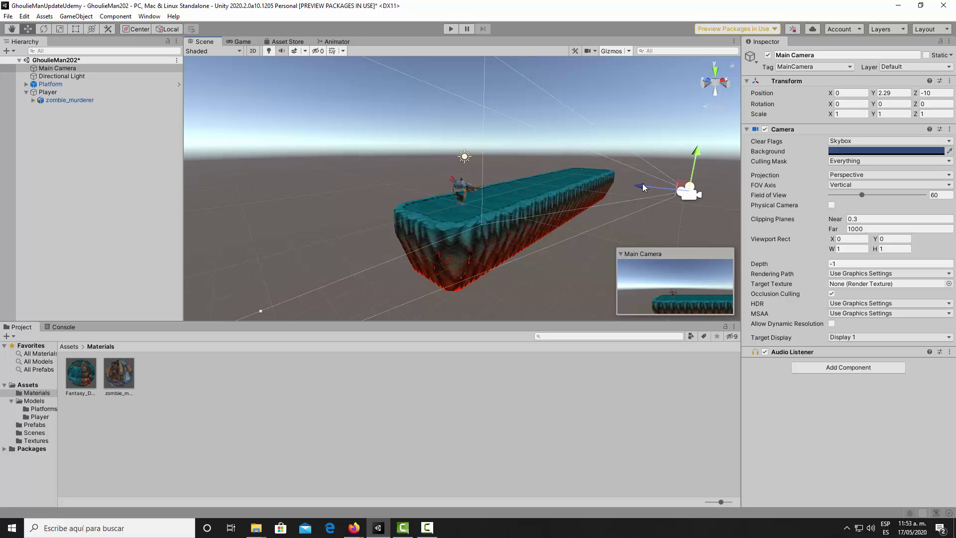
click(242, 41)
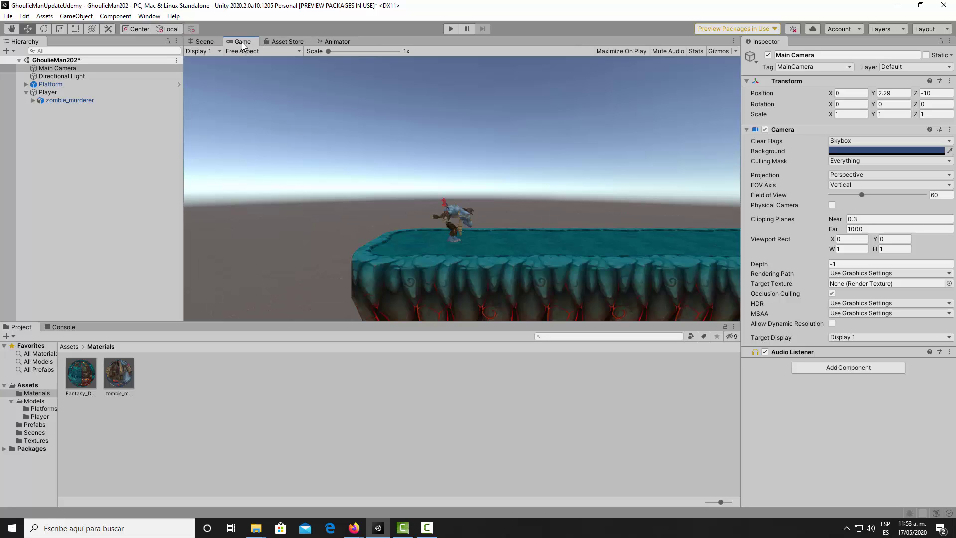
click(210, 42)
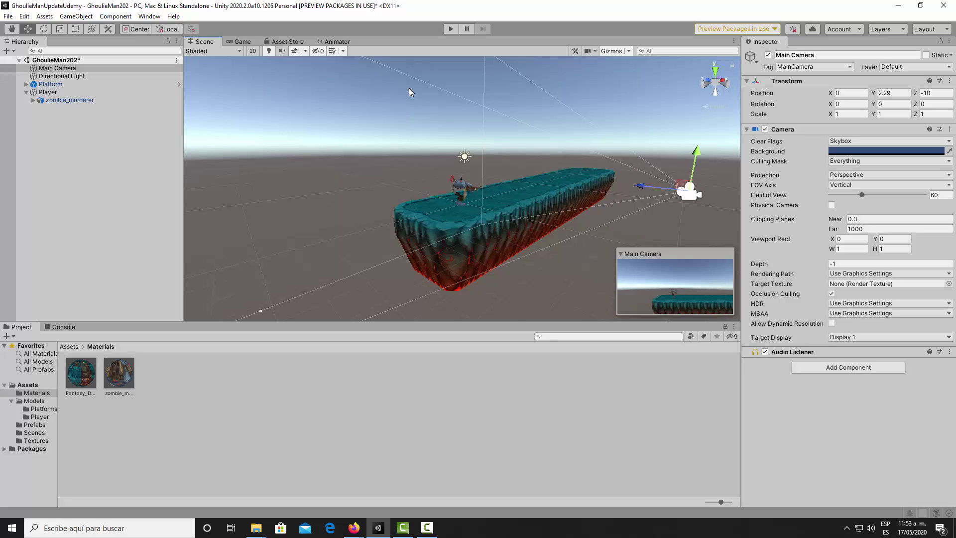
click(406, 137)
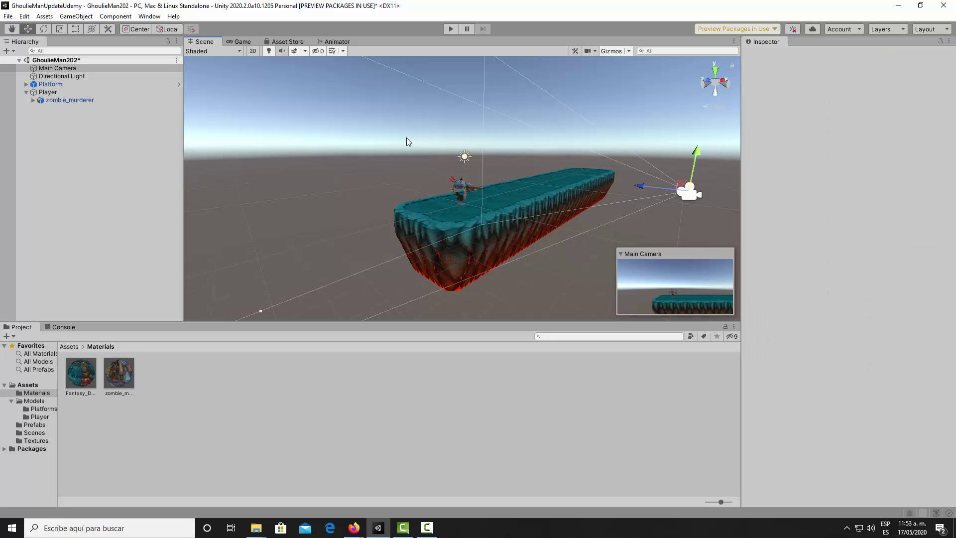